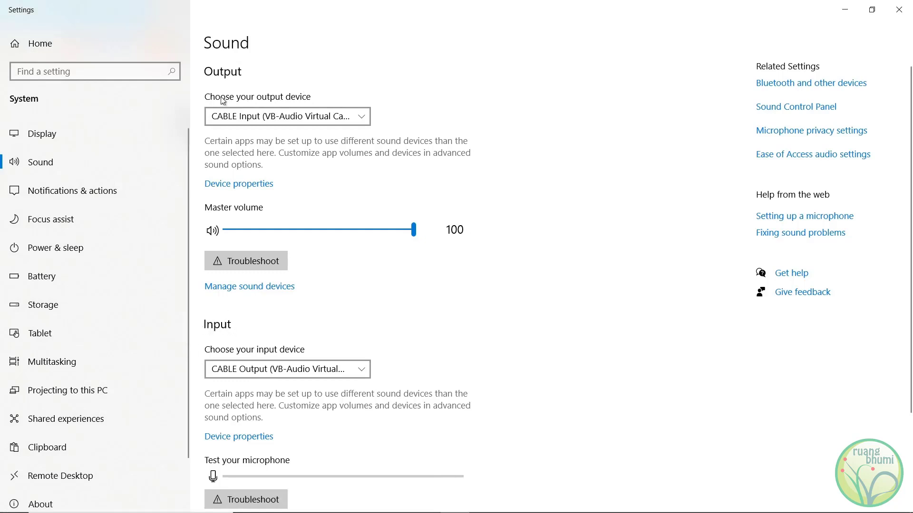
# Check the available output and input devices in the Windows Sound settings.
pyautogui.click(260, 123)
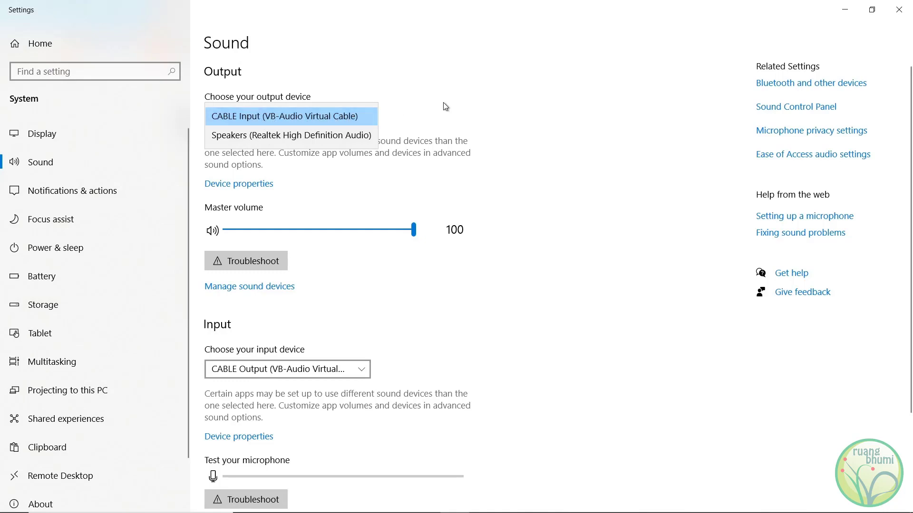
pyautogui.click(468, 122)
pyautogui.click(337, 370)
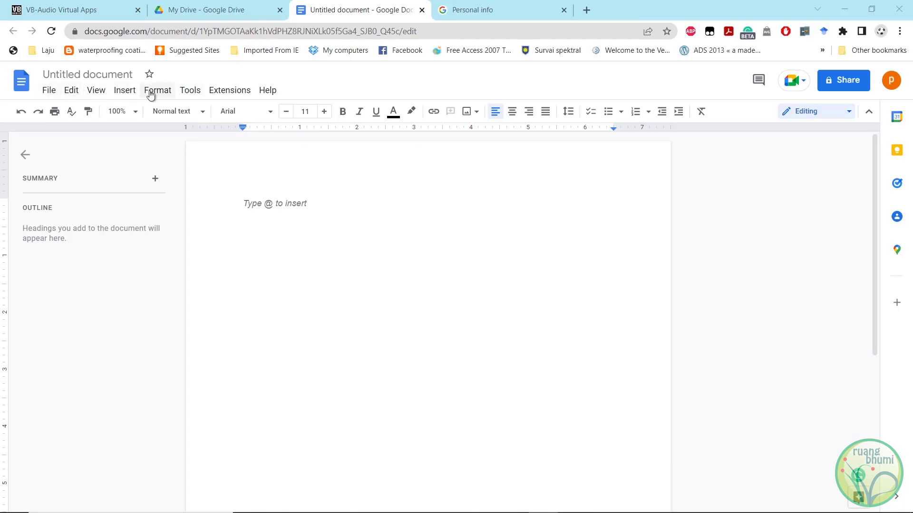
# Switch to the blank Google Docs document and look through its menus to locate the Voice typing command.
pyautogui.click(187, 95)
pyautogui.moveTo(229, 90)
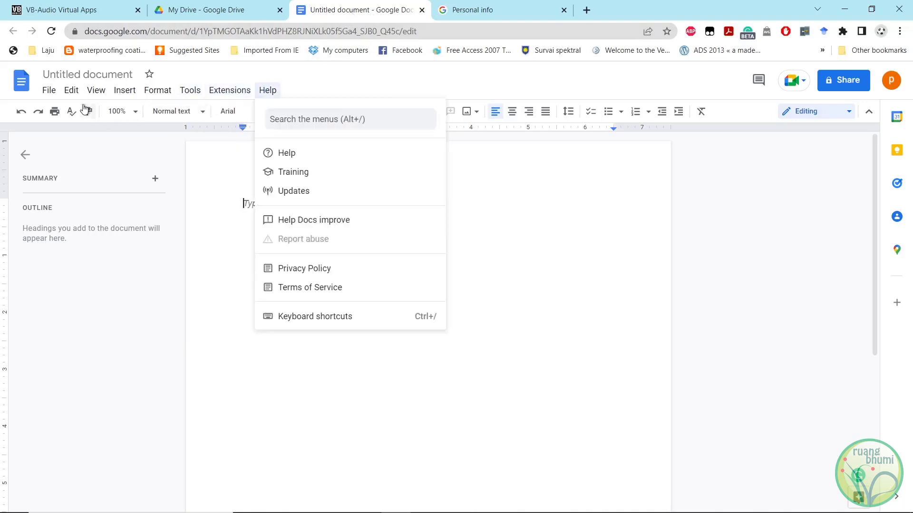
pyautogui.moveTo(65, 91)
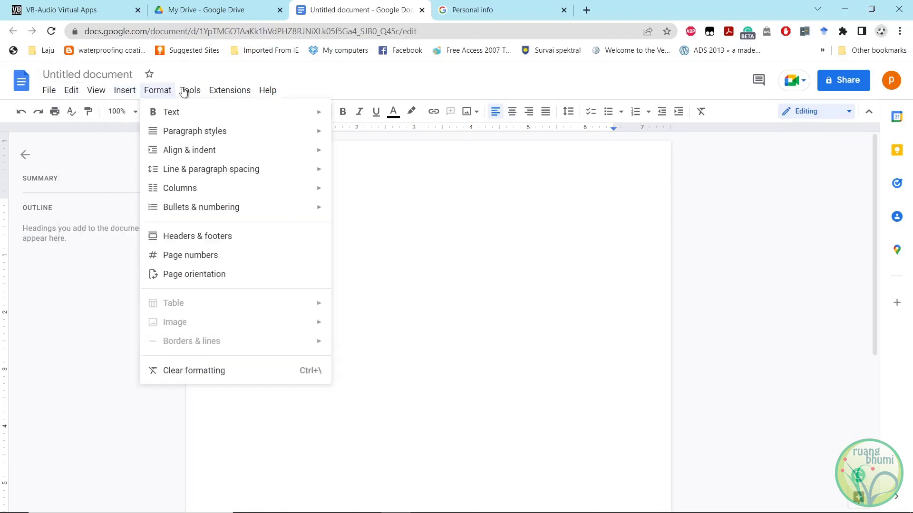
pyautogui.moveTo(193, 93)
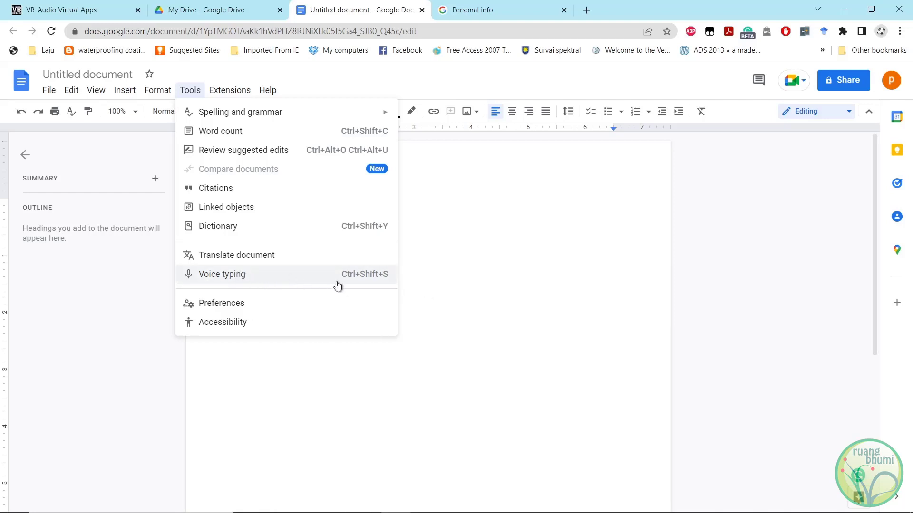
pyautogui.click(730, 225)
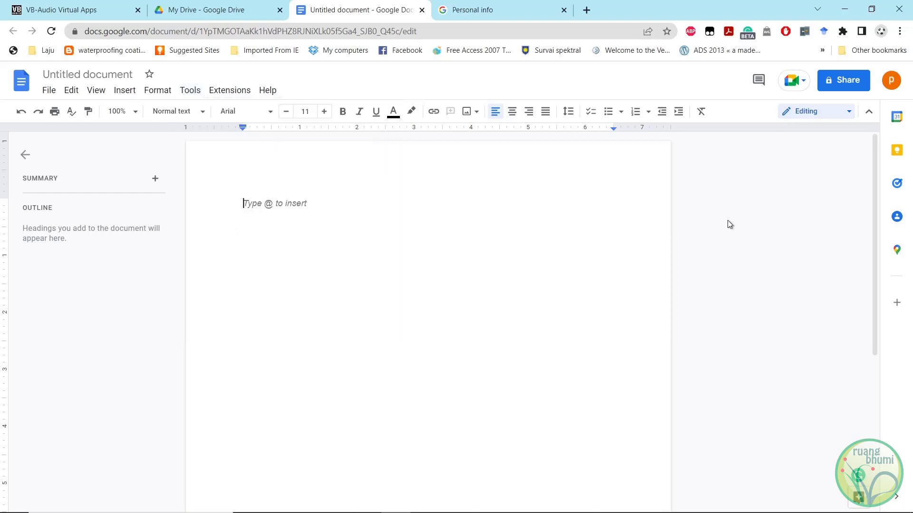
# Examine the web language preference in the Google Account's personal info, and return to the untitled document.
pyautogui.click(890, 82)
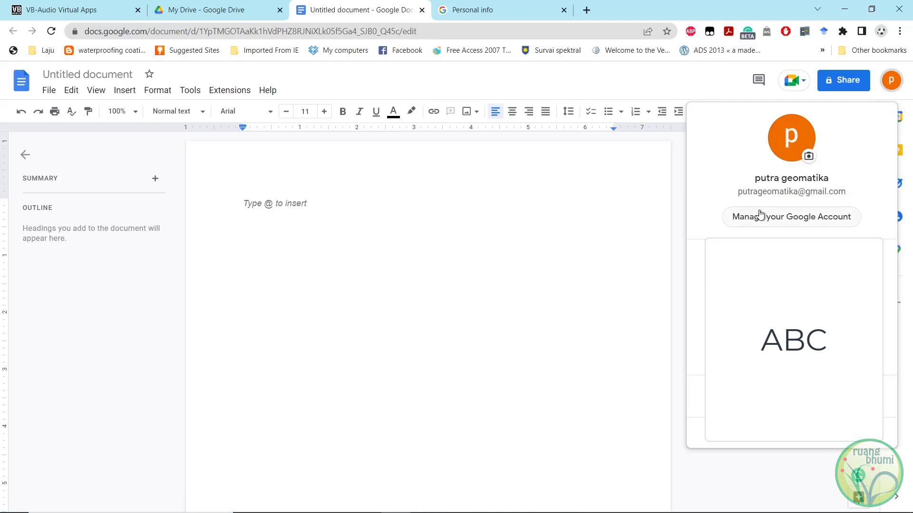
pyautogui.click(789, 222)
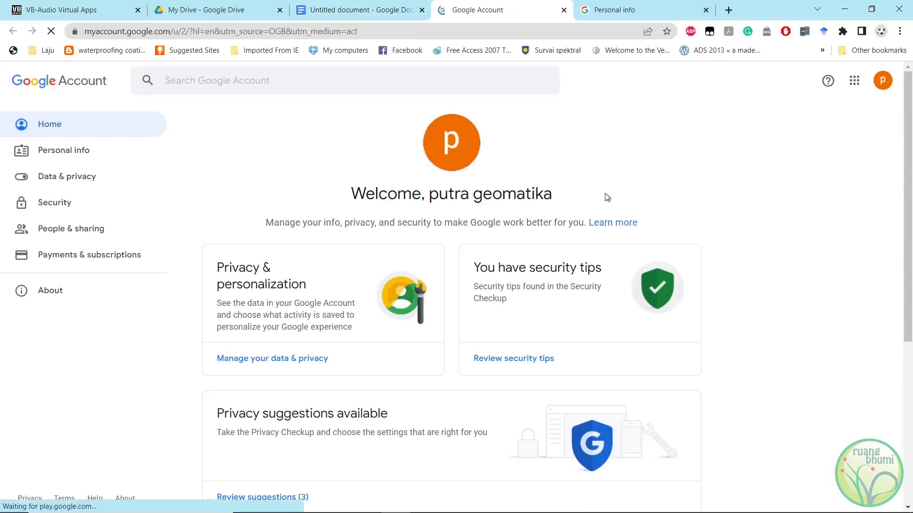
pyautogui.scroll(-4, 600, 191)
pyautogui.scroll(-1, 595, 191)
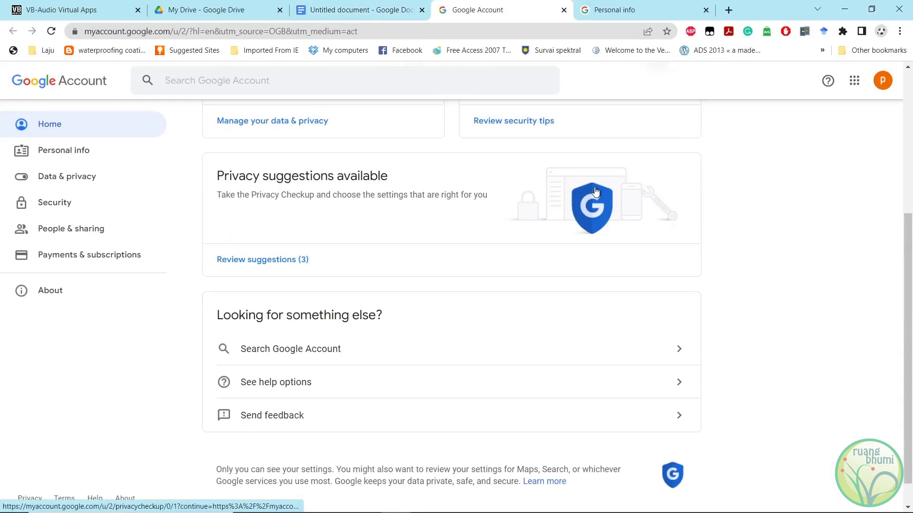
pyautogui.click(71, 153)
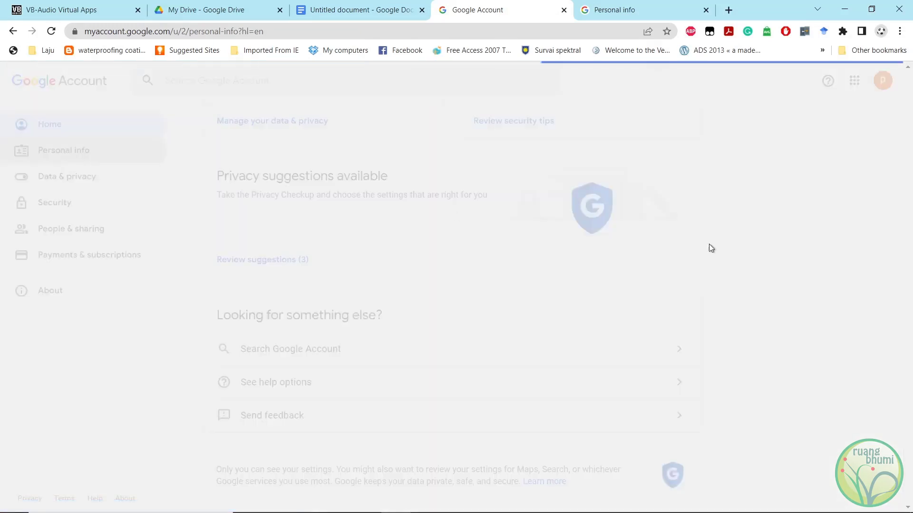
pyautogui.scroll(-8, 659, 241)
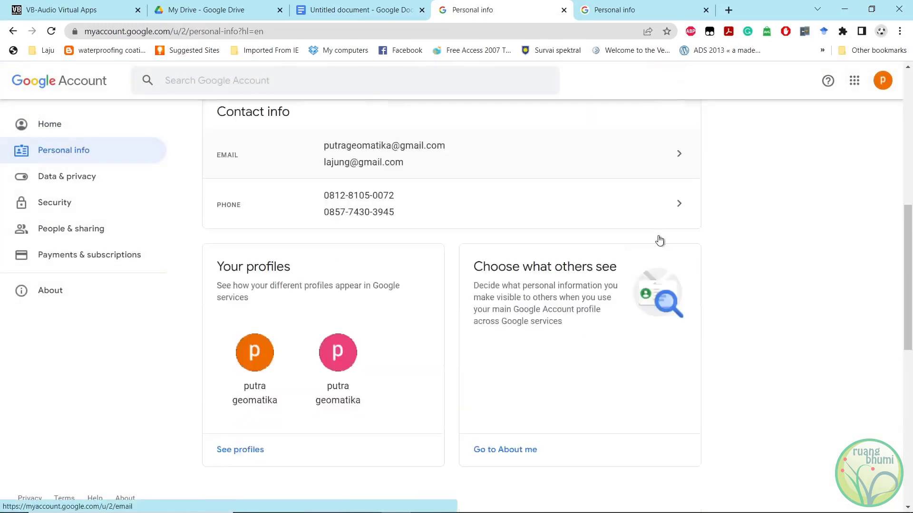
pyautogui.scroll(-8, 659, 240)
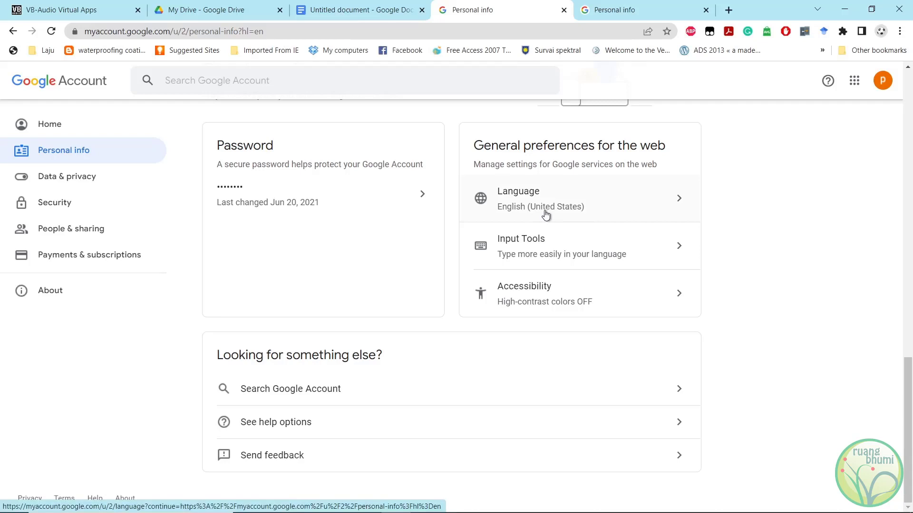
pyautogui.click(53, 127)
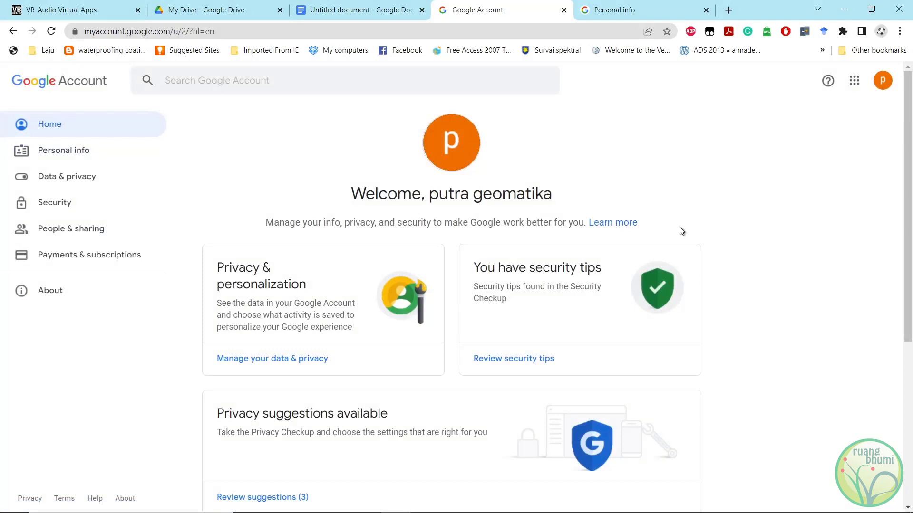
pyautogui.click(358, 9)
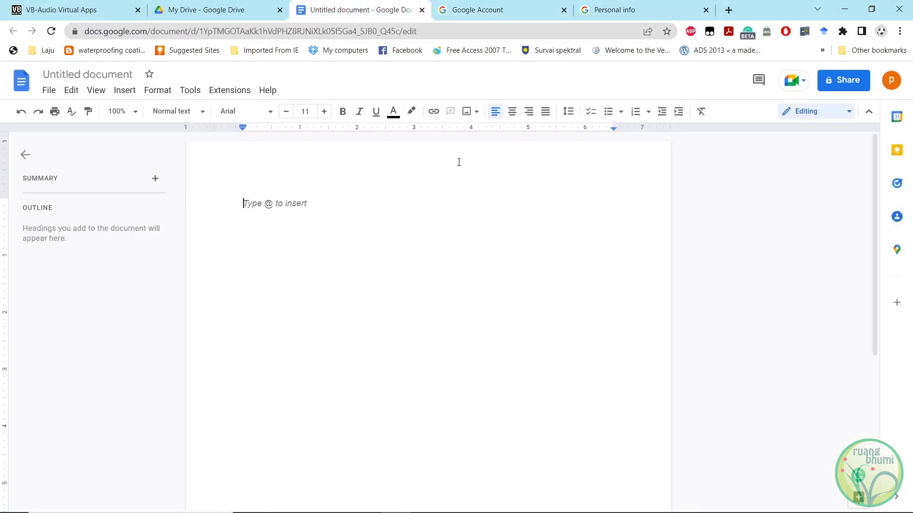
# Play the audio recording in Windows Media Player to preview it.
pyautogui.click(188, 92)
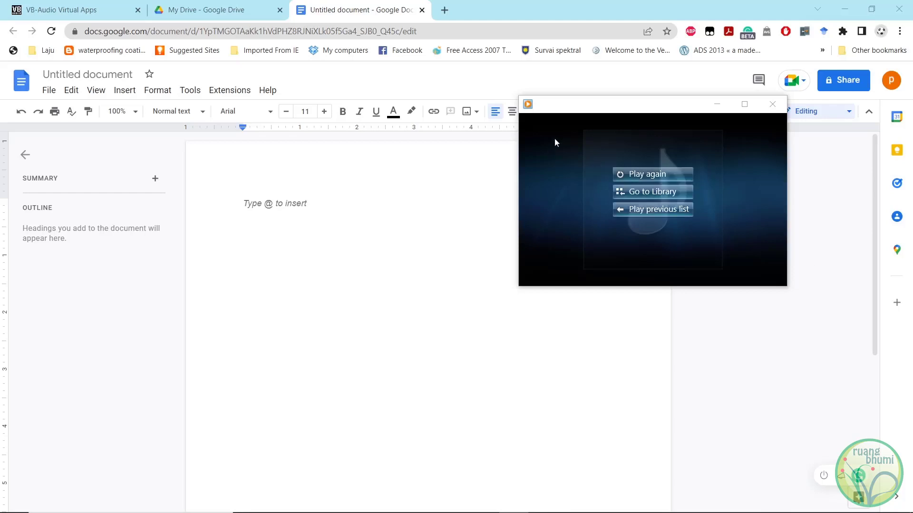
pyautogui.moveTo(573, 111)
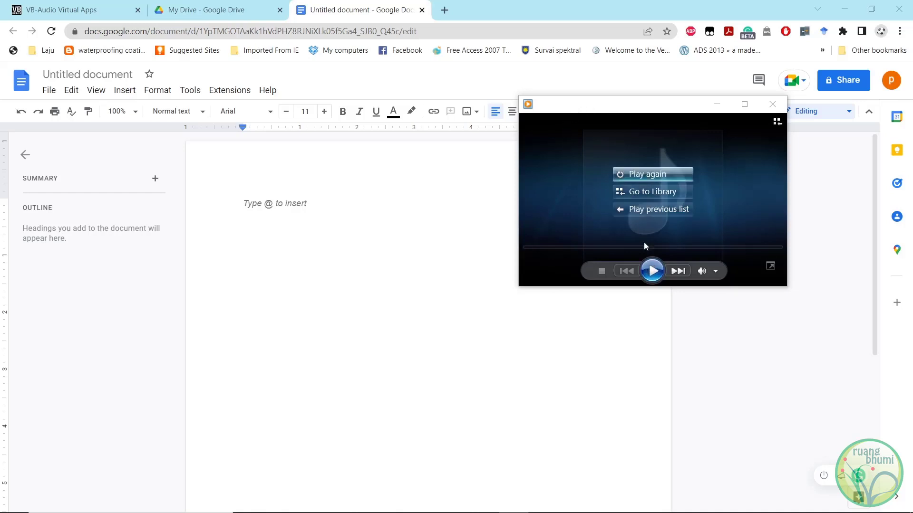
pyautogui.click(653, 271)
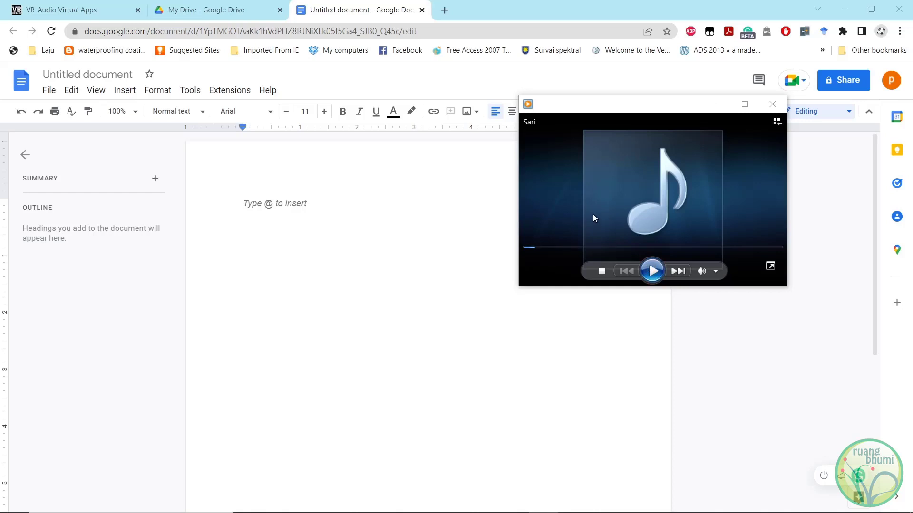
# Examine the play speed settings of the audio player and close them.
pyautogui.rightClick(557, 178)
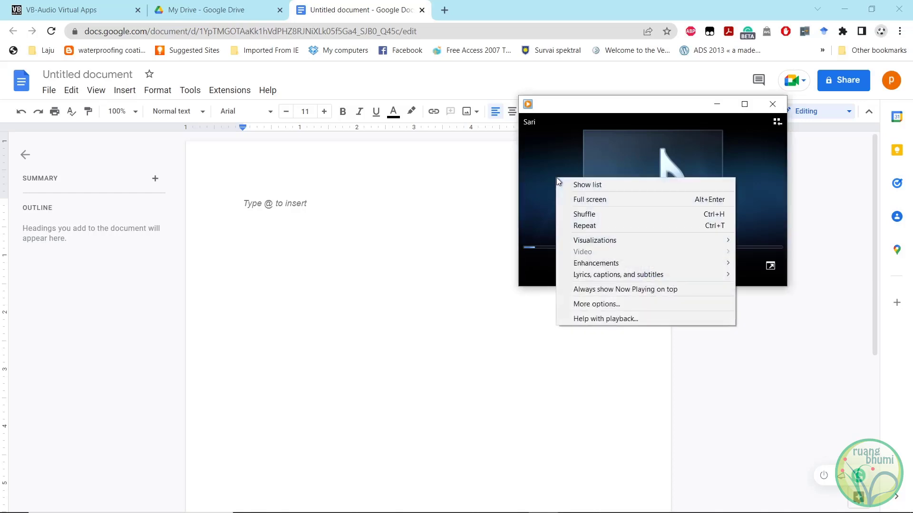
pyautogui.moveTo(631, 263)
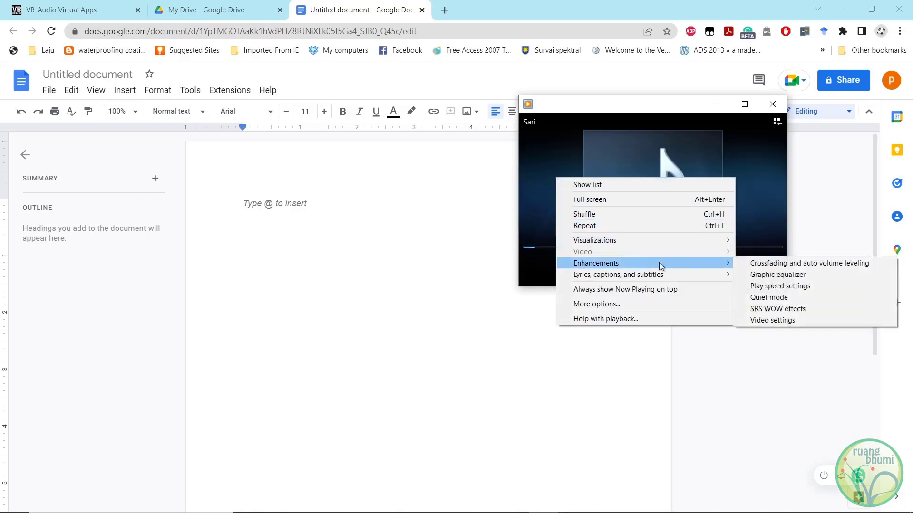
pyautogui.click(820, 286)
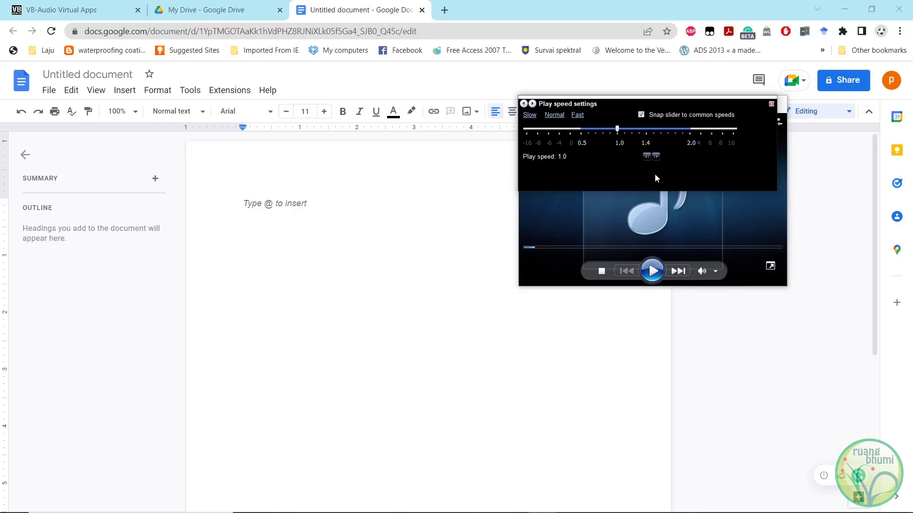
pyautogui.click(771, 104)
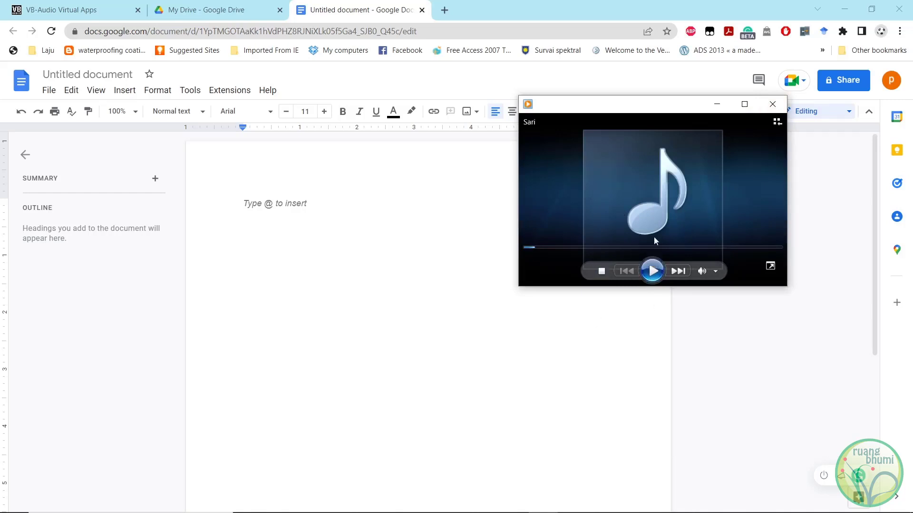
# Switch to Windows Settings and set the sound output device to CABLE Input (VB-Audio Virtual Cable).
pyautogui.moveTo(543, 512)
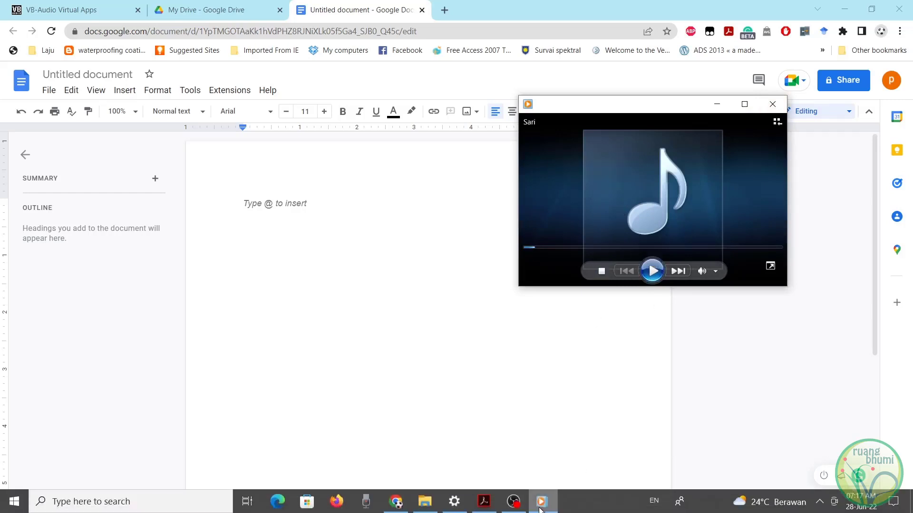
pyautogui.click(457, 506)
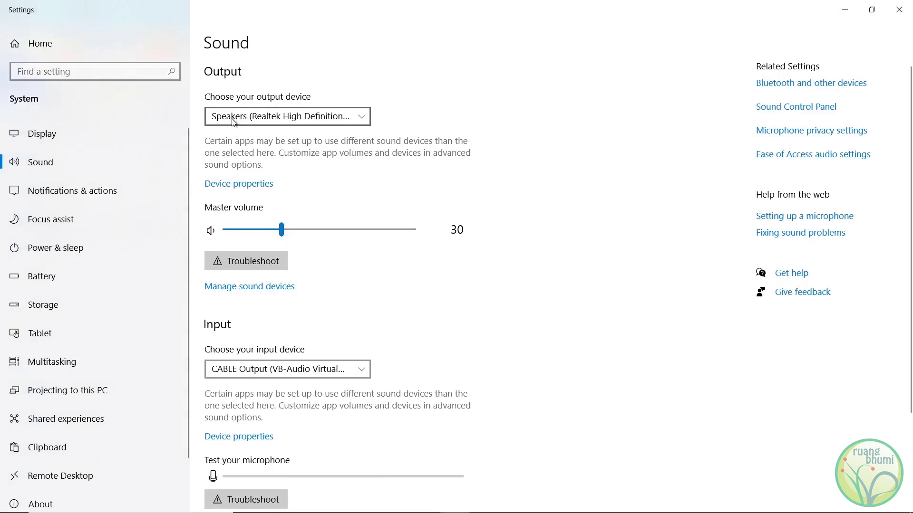
pyautogui.click(295, 118)
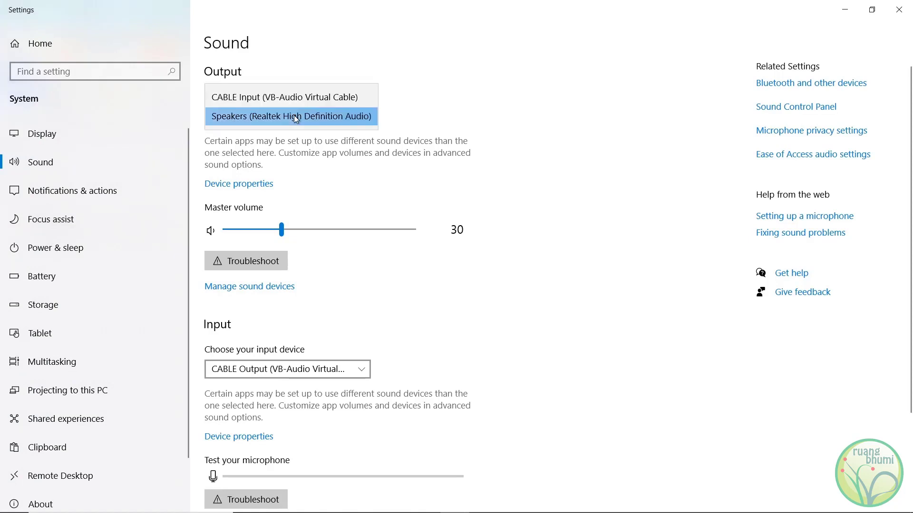
pyautogui.click(309, 97)
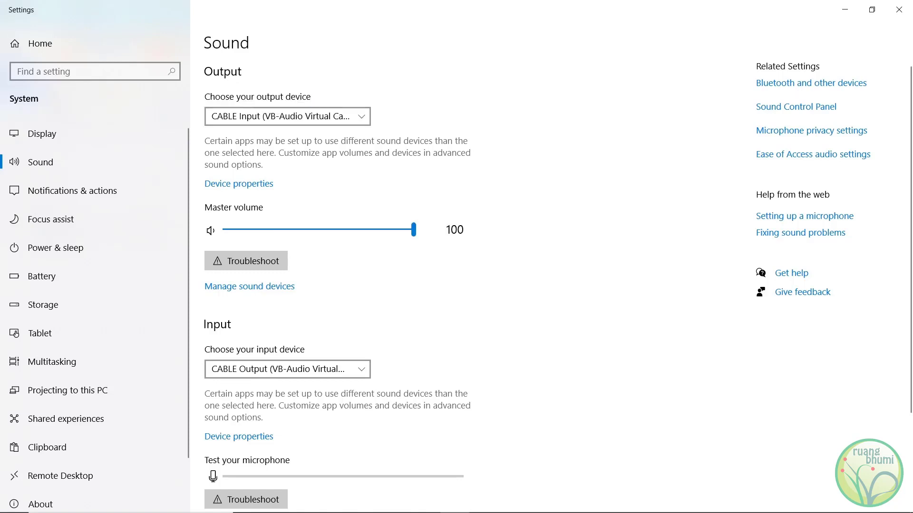
pyautogui.click(845, 9)
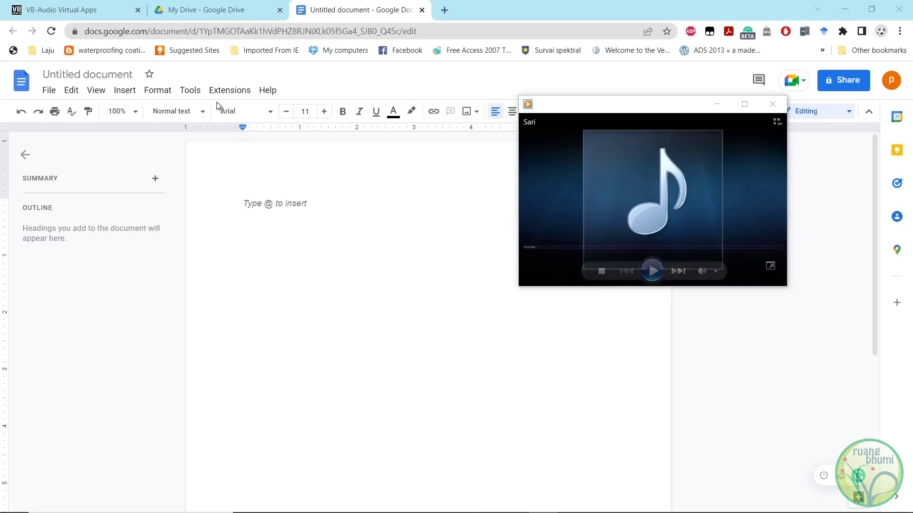
# Stop the audio playback and turn on the Voice typing tool in the Google Docs document.
pyautogui.click(597, 270)
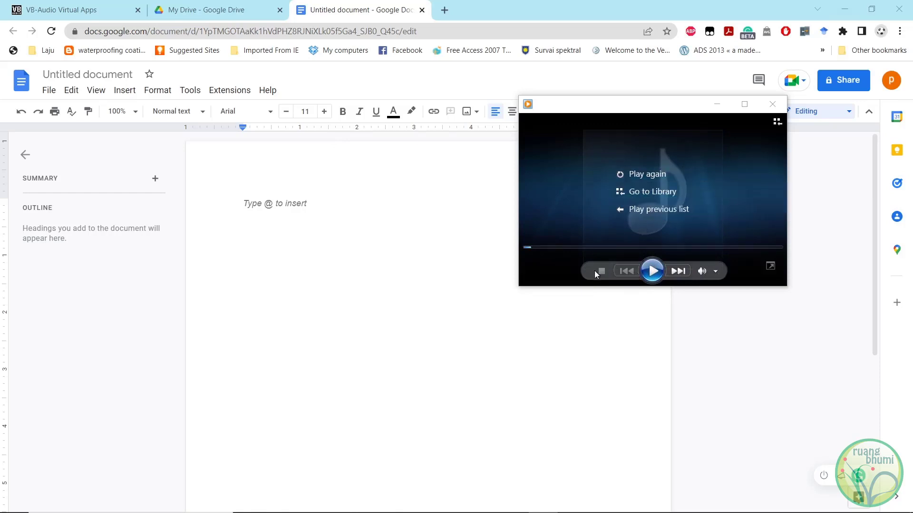
pyautogui.click(189, 93)
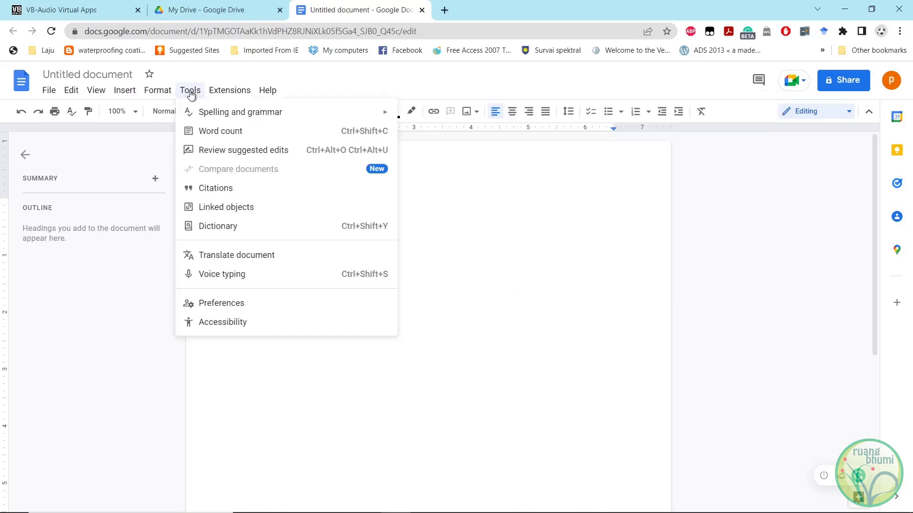
pyautogui.click(231, 276)
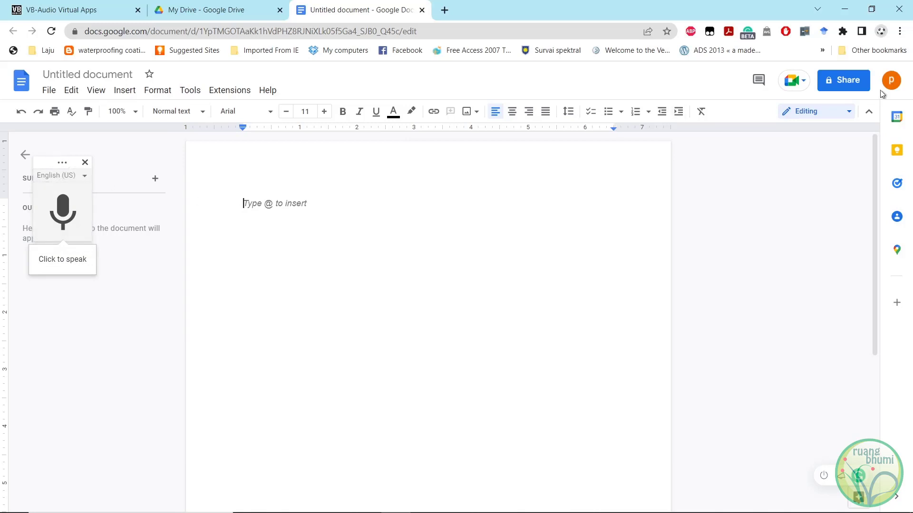
# Set the voice typing language to Bahasa Indonesia.
pyautogui.click(542, 502)
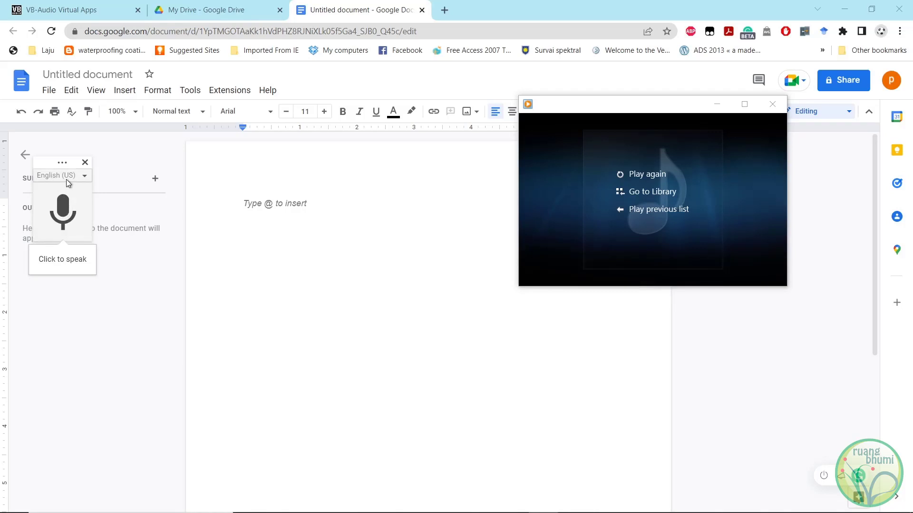
pyautogui.click(84, 176)
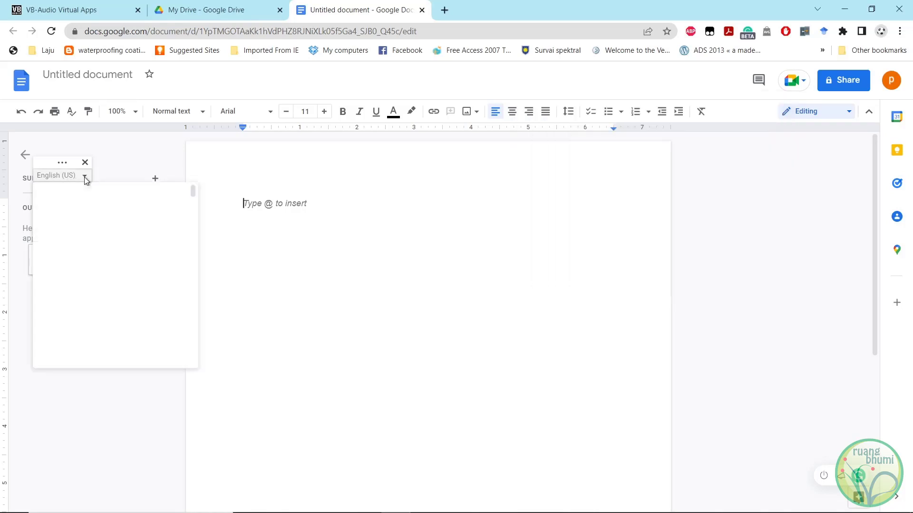
pyautogui.scroll(-12, 104, 274)
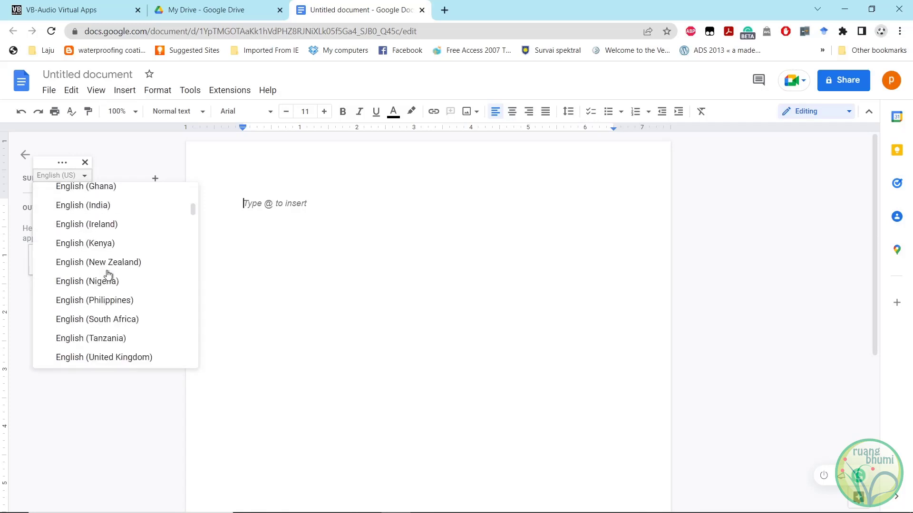
pyautogui.scroll(-12, 104, 269)
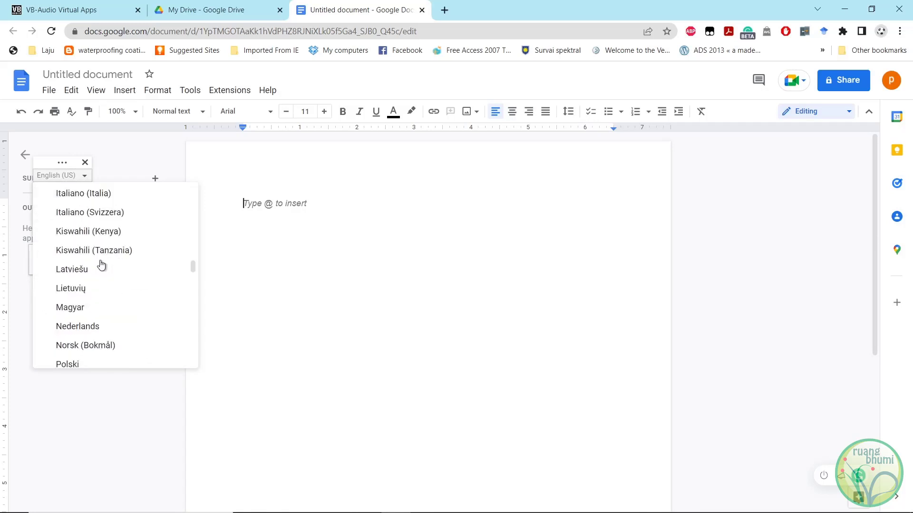
pyautogui.scroll(20, 101, 263)
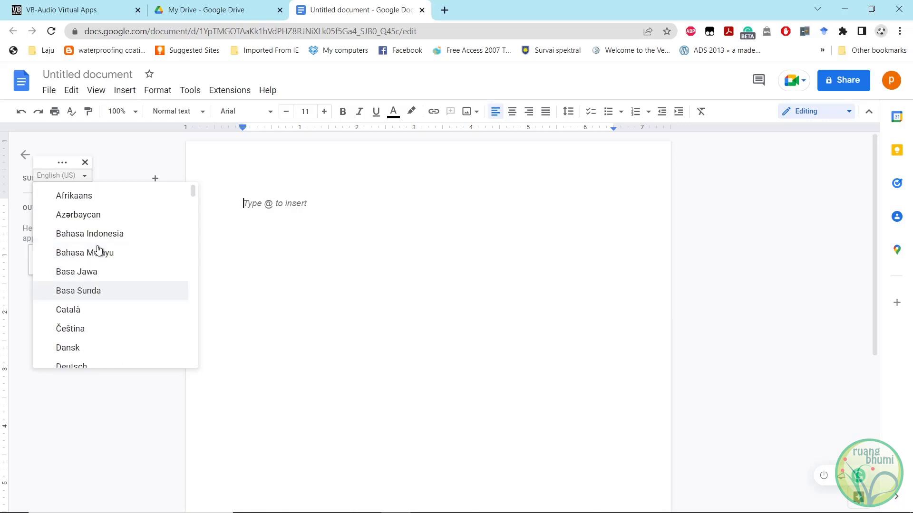
pyautogui.click(118, 236)
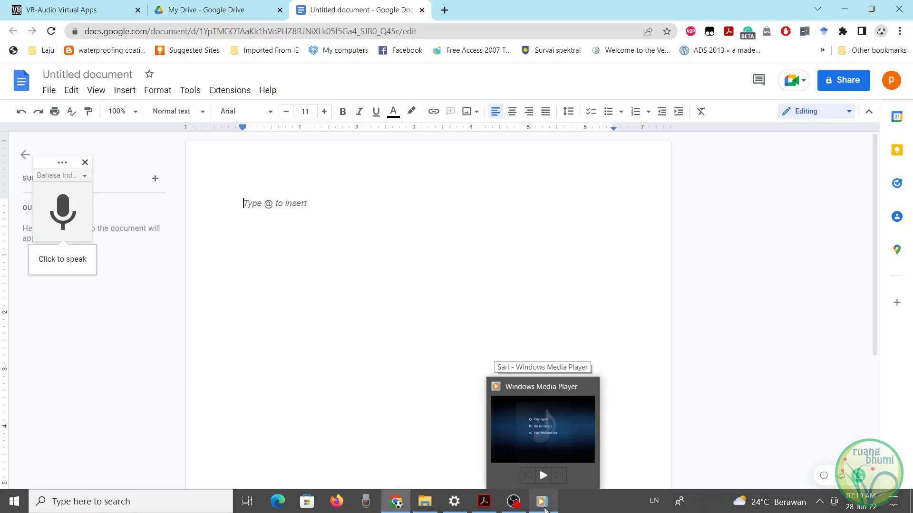
# Switch to Windows Media Player, play the recording, and start voice typing to transcribe it into the Google Docs document.
pyautogui.click(545, 507)
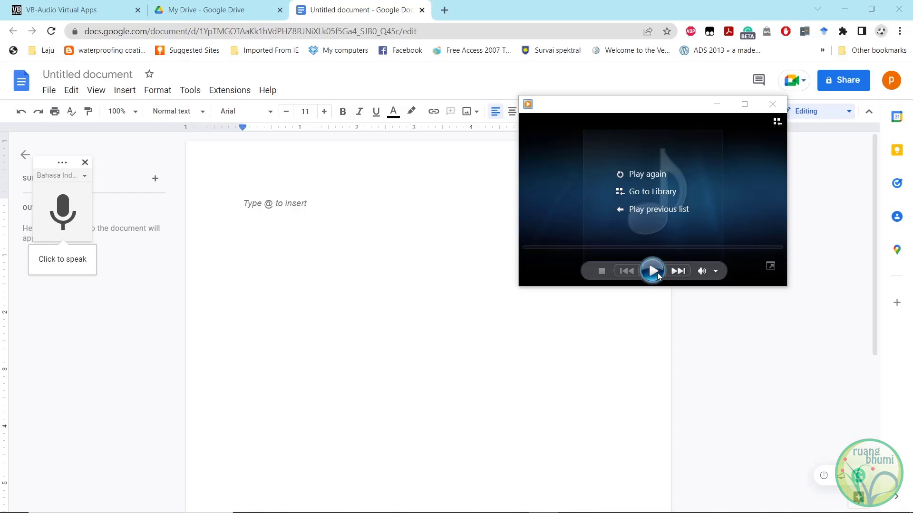
pyautogui.click(657, 273)
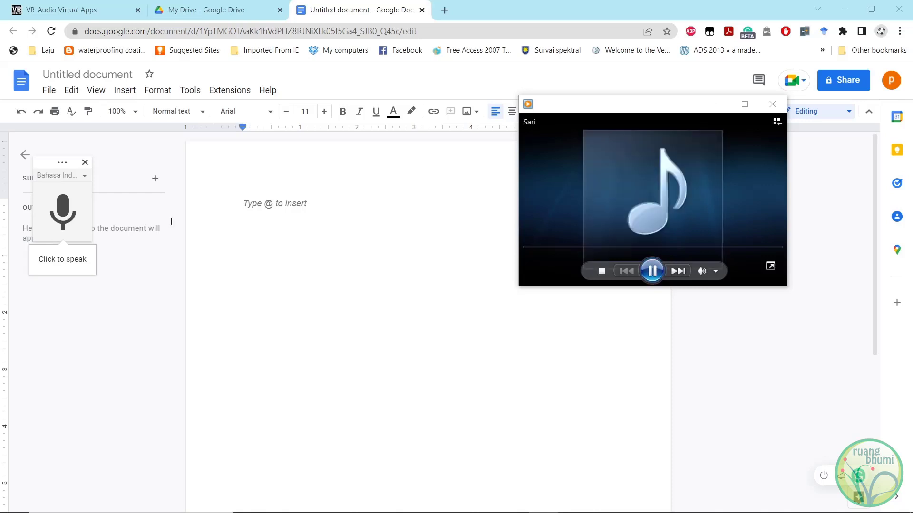
pyautogui.click(70, 214)
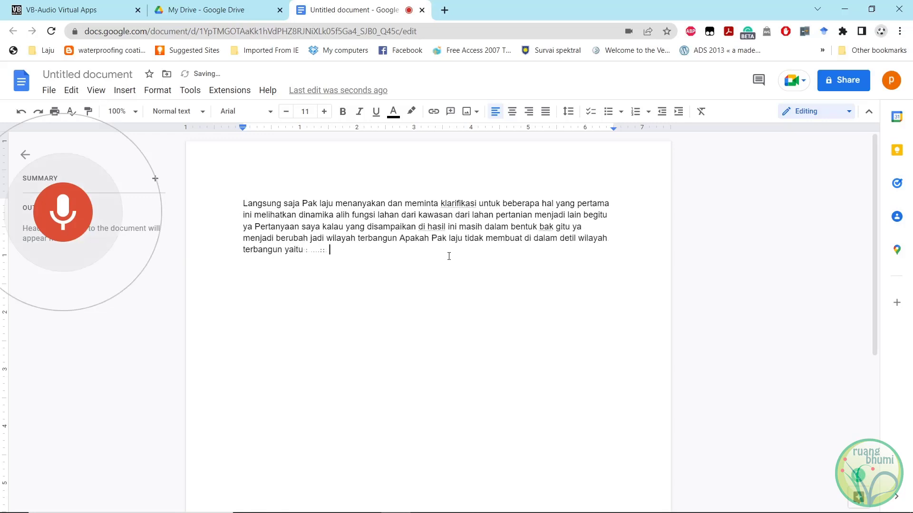
pyautogui.scroll(-5, 459, 264)
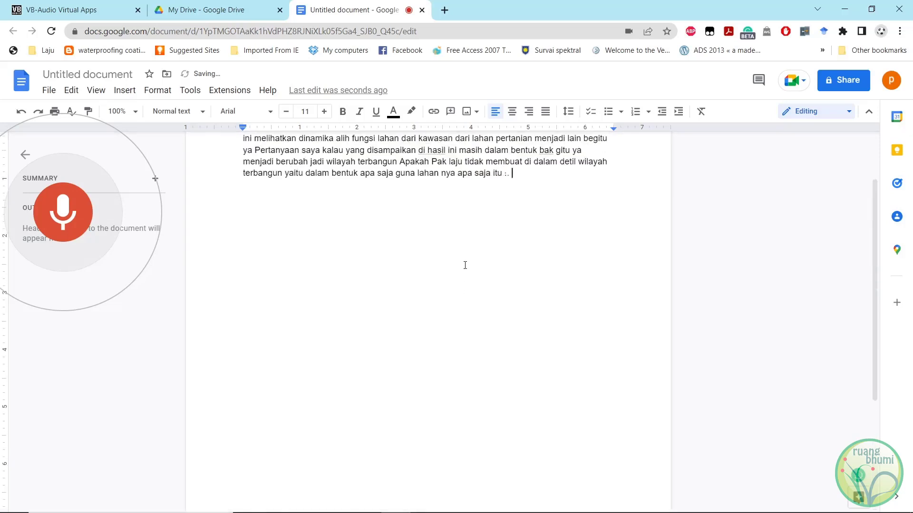
pyautogui.scroll(-2, 464, 266)
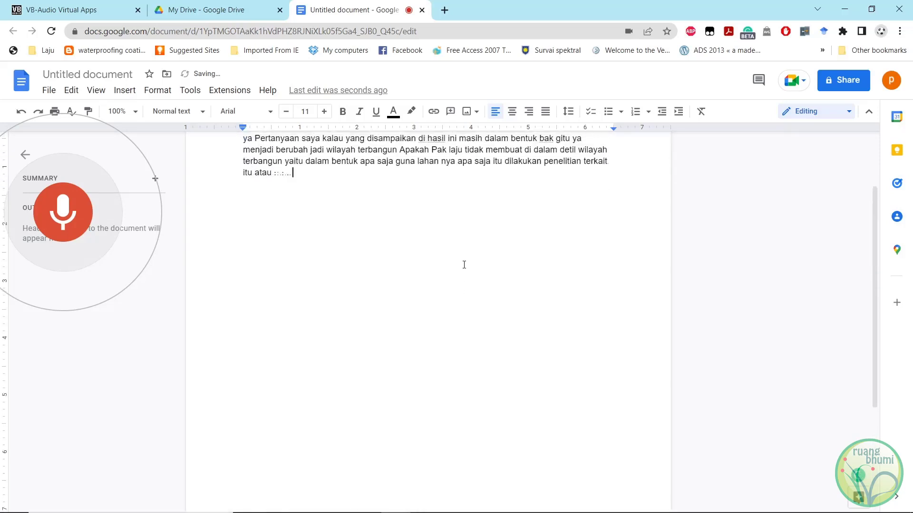
pyautogui.scroll(2, 464, 264)
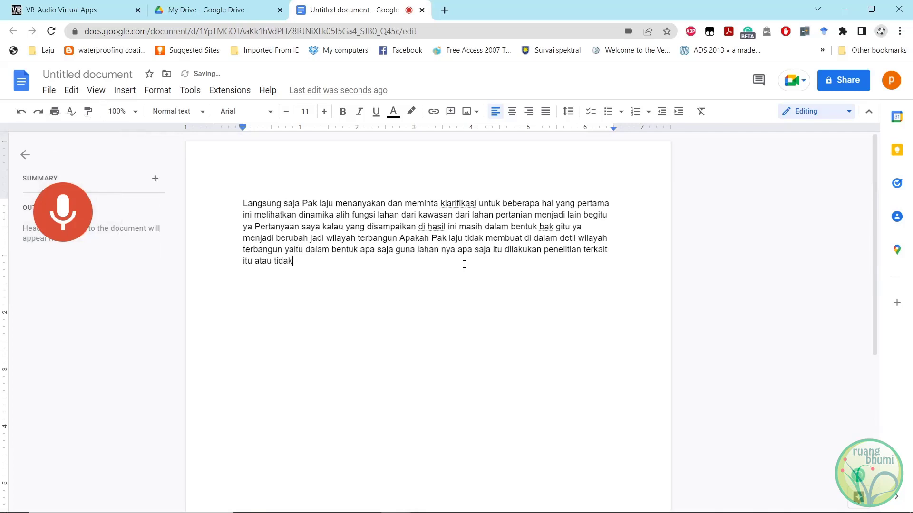
pyautogui.scroll(-5, 464, 264)
pyautogui.scroll(5, 464, 264)
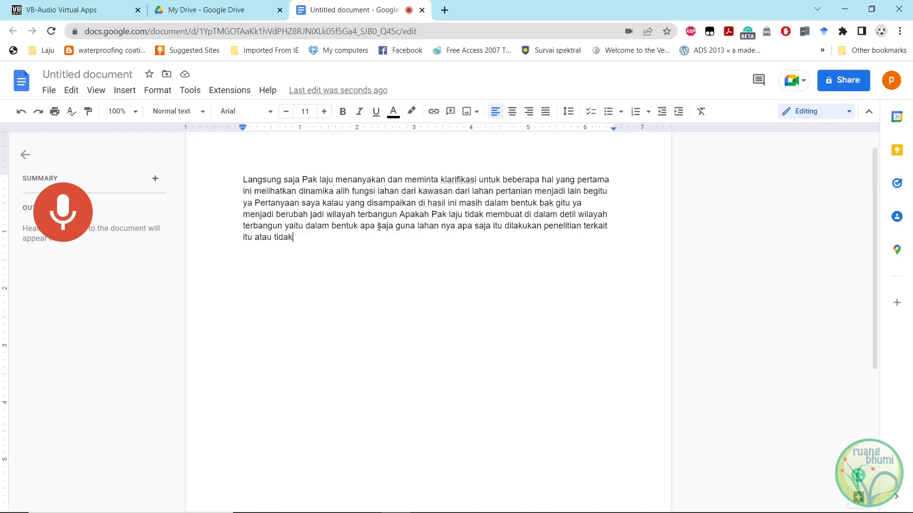
pyautogui.scroll(1, 379, 227)
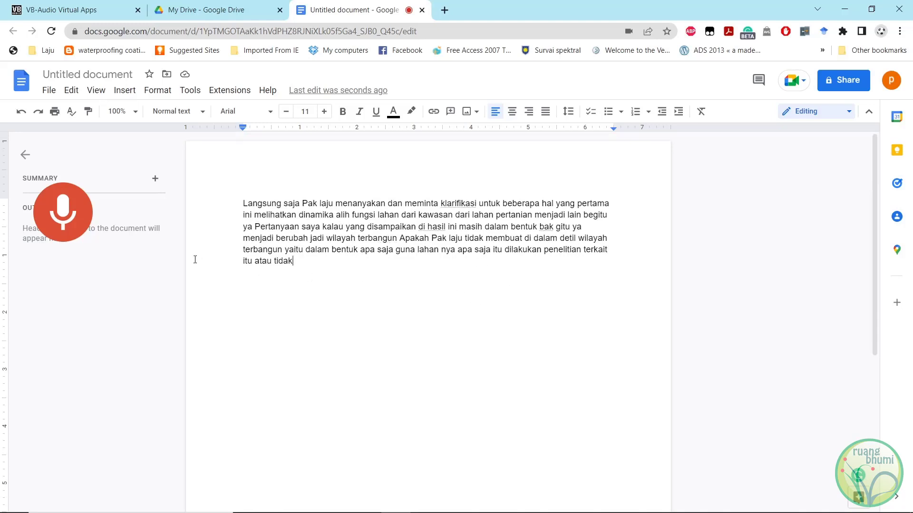
# Pause the recording in Windows Media Player, resume its playback, and restart voice typing to continue the transcription.
pyautogui.moveTo(523, 508)
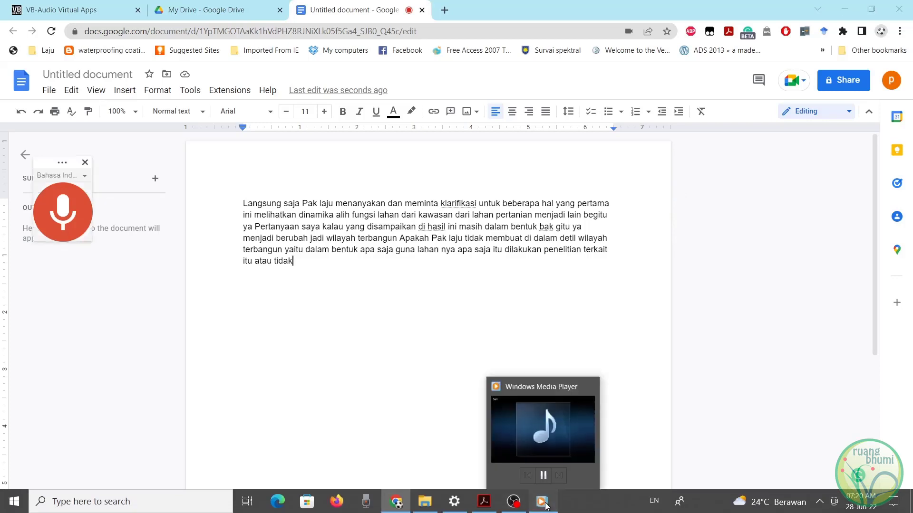
pyautogui.click(546, 504)
pyautogui.moveTo(599, 184)
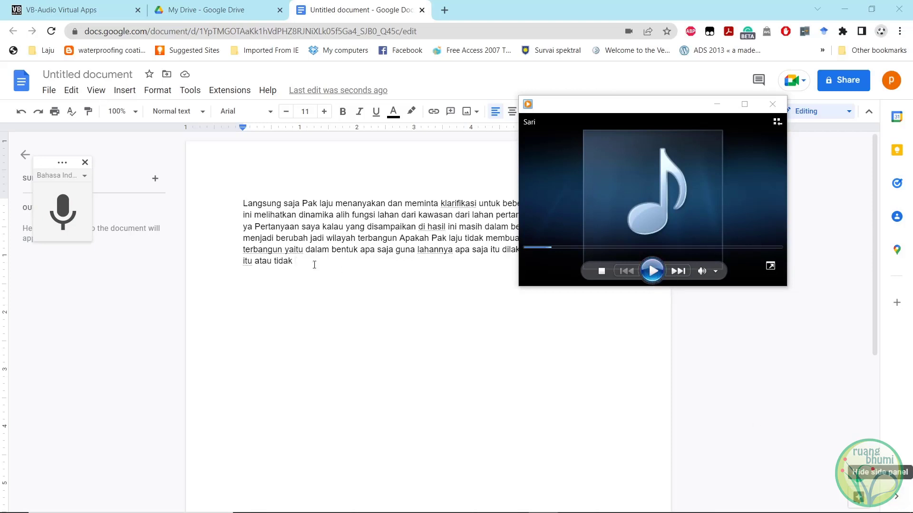
pyautogui.moveTo(575, 244)
pyautogui.click(648, 266)
pyautogui.click(63, 211)
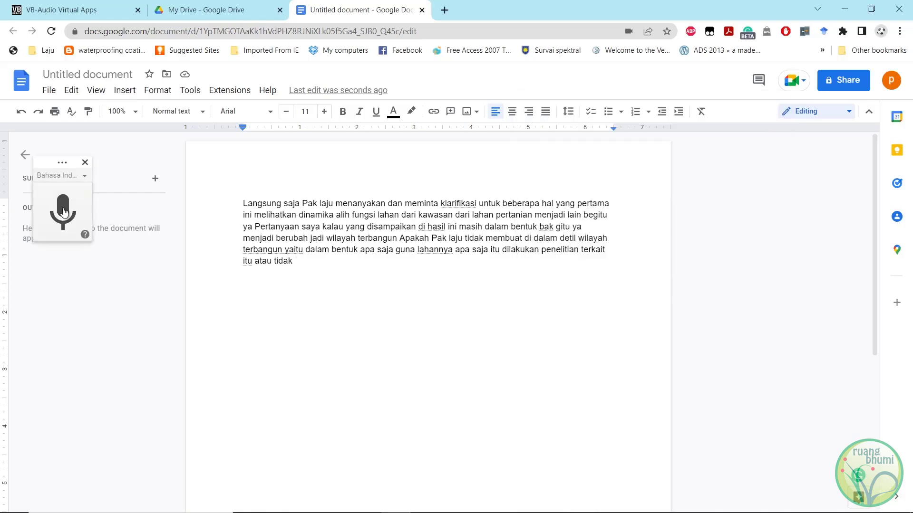
pyautogui.click(63, 211)
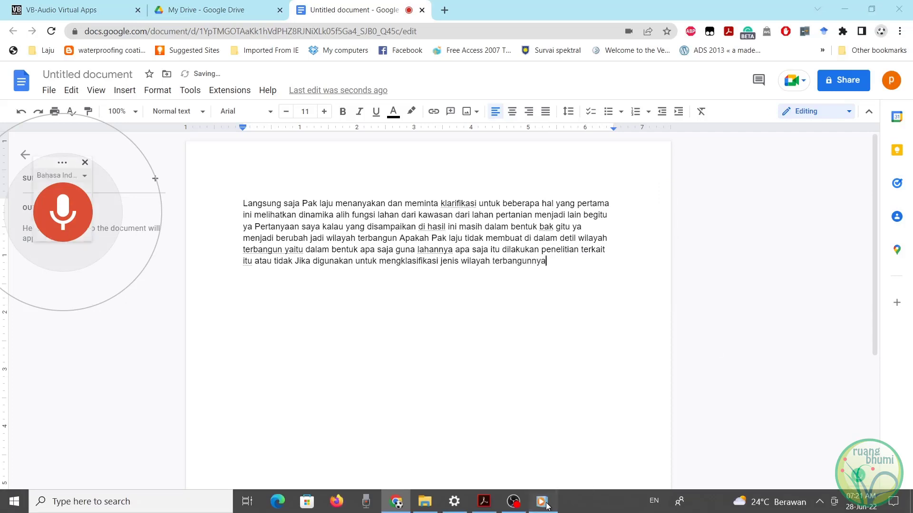
# Switch to Windows Media Player to interrupt the voice typing, and return to the transcribed document.
pyautogui.click(545, 501)
pyautogui.moveTo(617, 202)
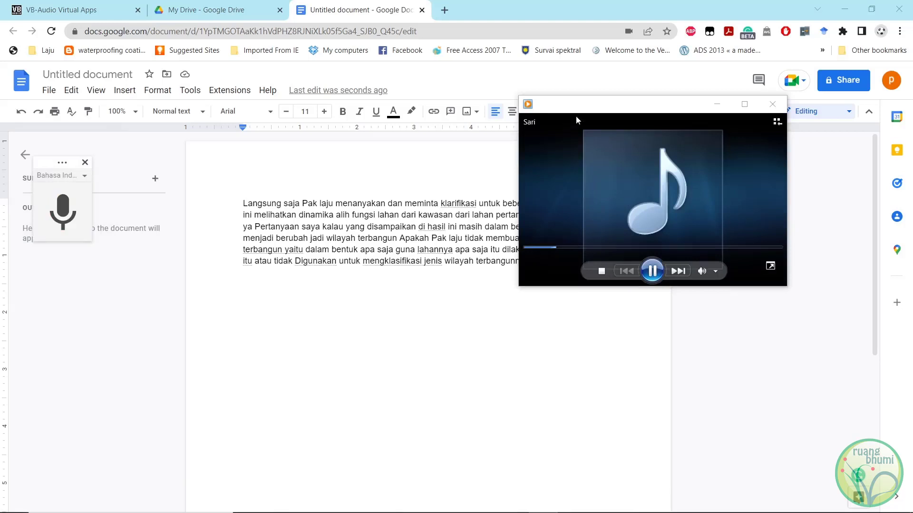
pyautogui.click(388, 188)
pyautogui.click(388, 187)
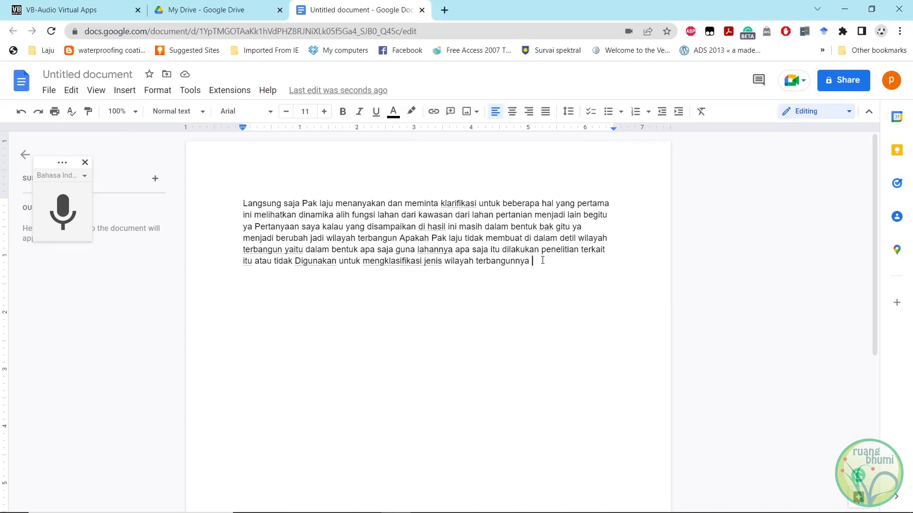
pyautogui.moveTo(541, 498)
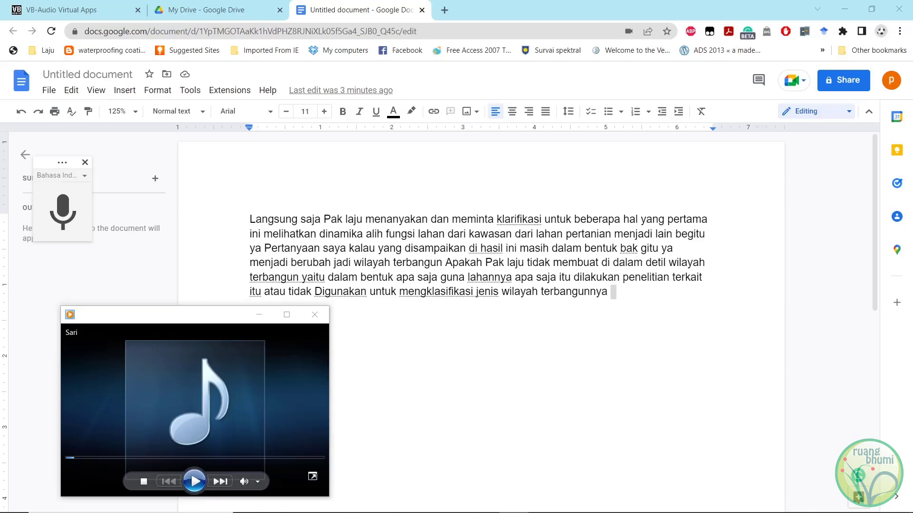
# Switch to Windows Settings, set the sound output device to Speakers (Realtek High Definition Audio), and minimize the window.
pyautogui.moveTo(358, 512)
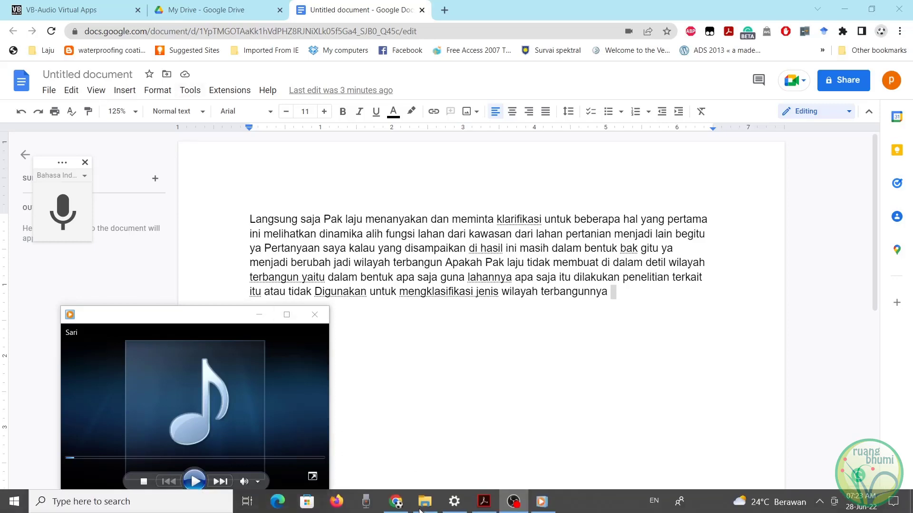
pyautogui.click(453, 504)
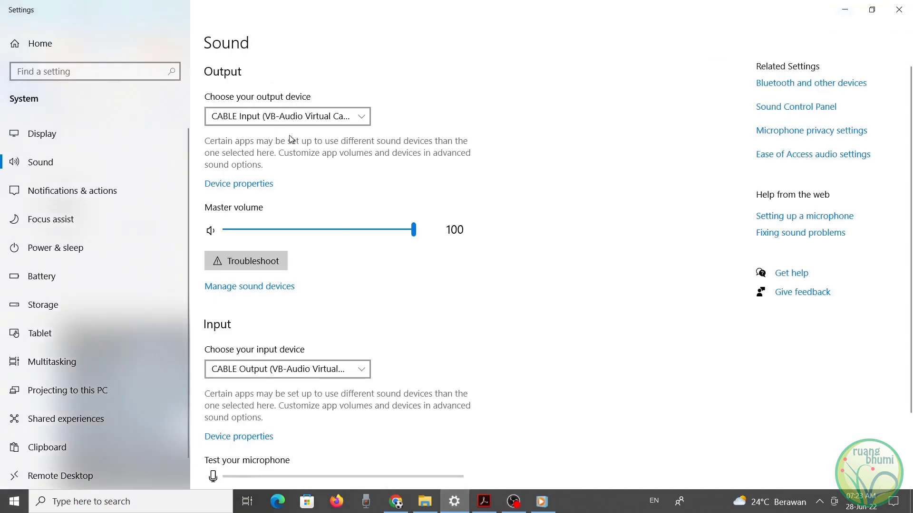
pyautogui.click(292, 120)
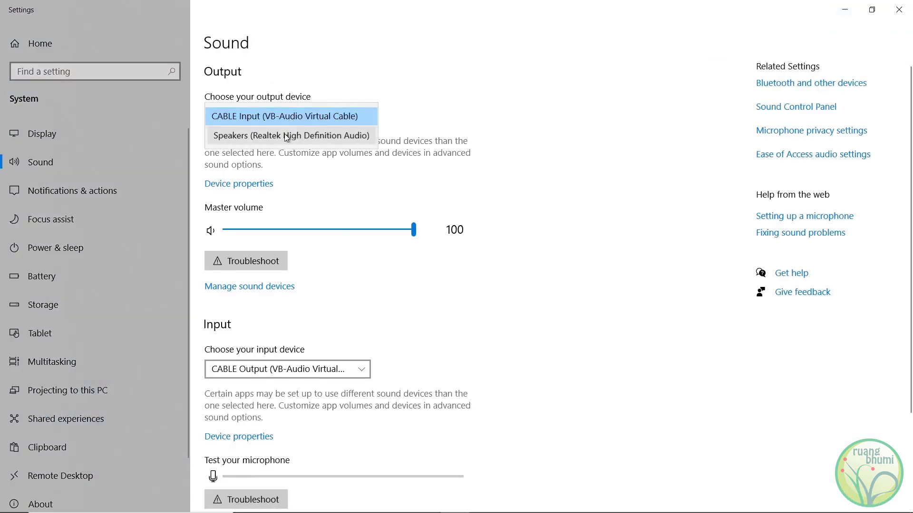
pyautogui.click(286, 136)
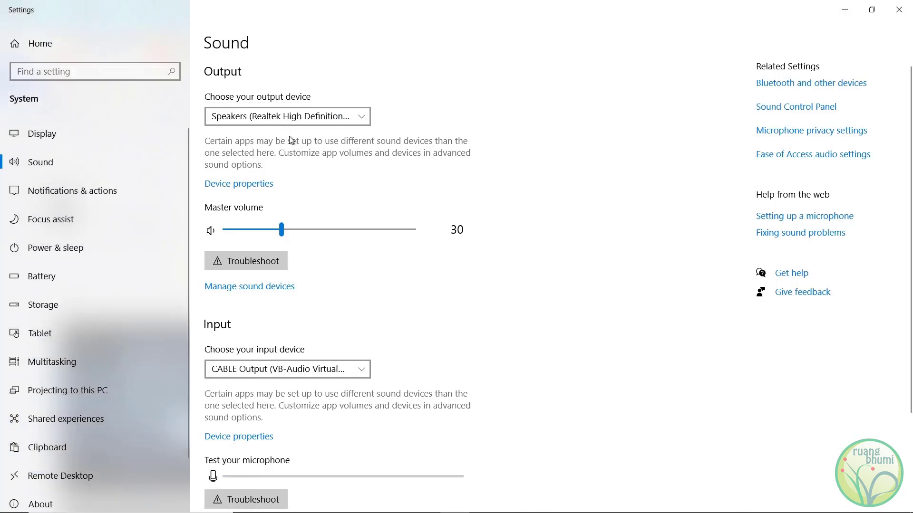
pyautogui.click(845, 10)
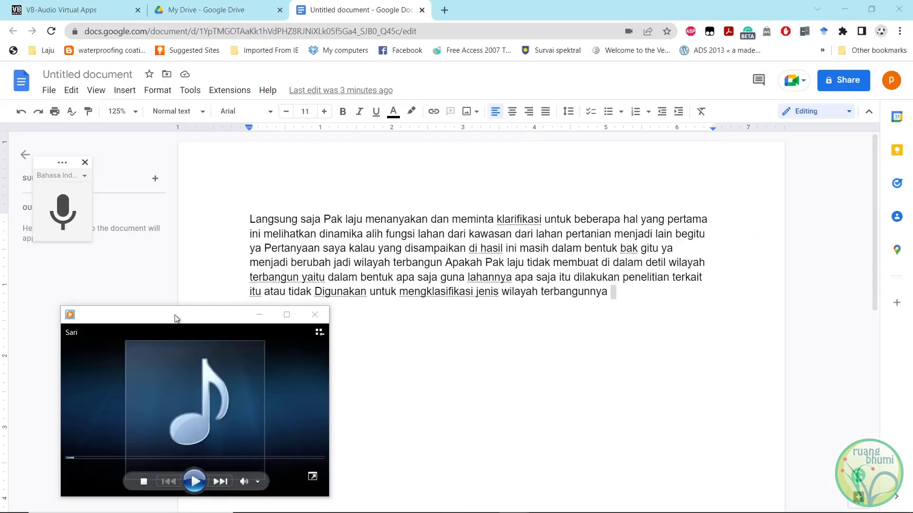
# Play the recording through the speakers and check the last lines of the transcribed text against it.
pyautogui.click(194, 483)
pyautogui.click(319, 277)
pyautogui.moveTo(319, 277)
pyautogui.mouseDown()
pyautogui.moveTo(615, 277)
pyautogui.moveTo(325, 292)
pyautogui.mouseUp()
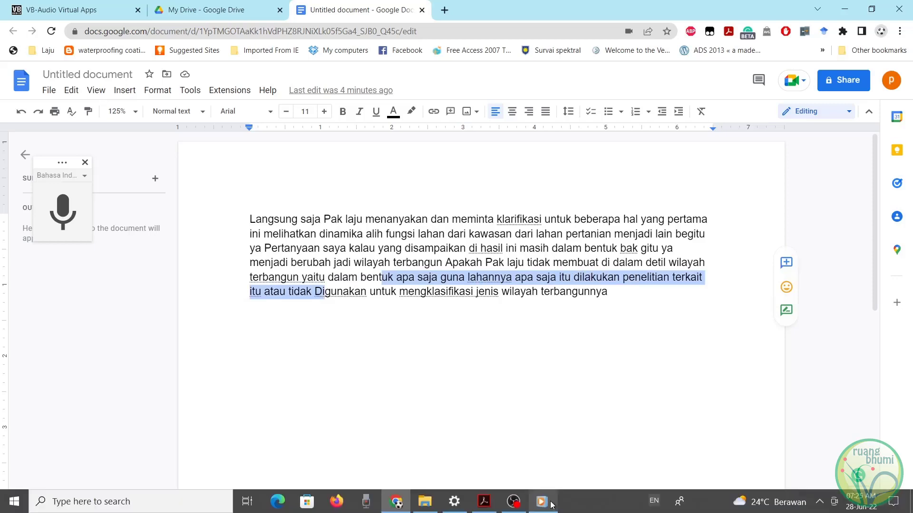
pyautogui.moveTo(541, 508)
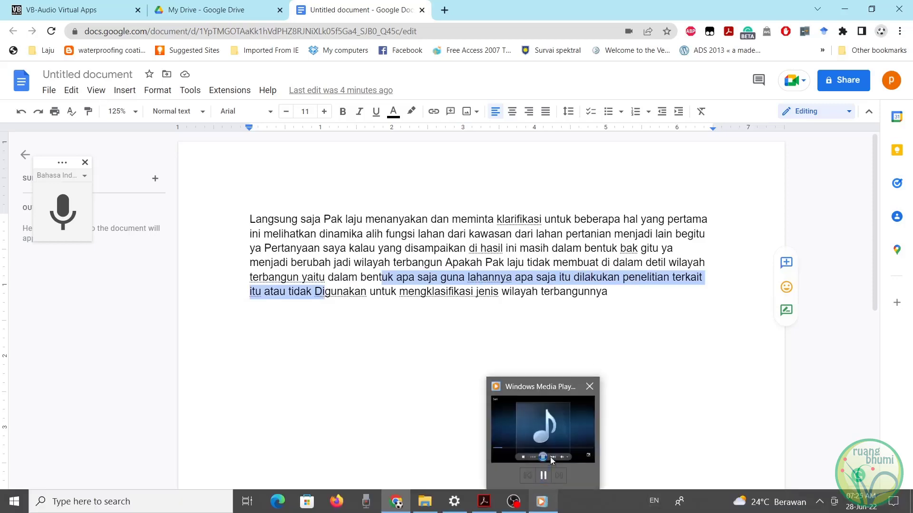